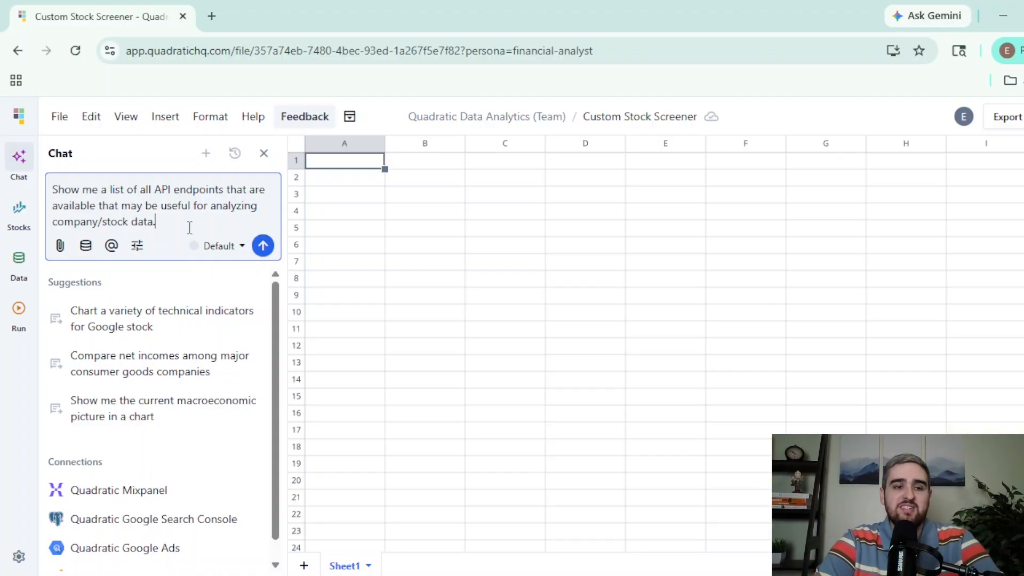
- Ask the AI to list all available API endpoints useful for analyzing company/stock data, and read its answer
click(263, 246)
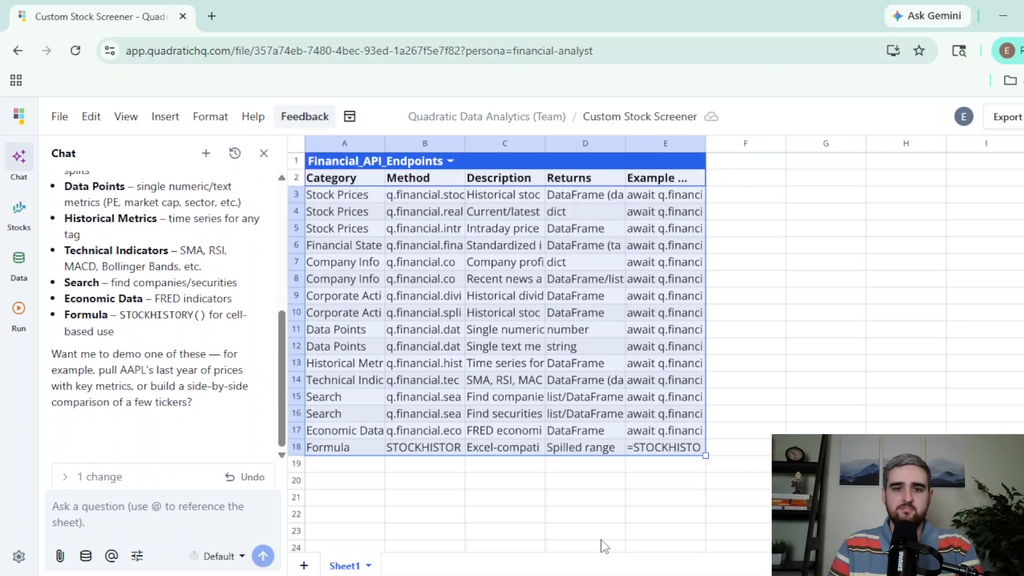
scroll(248, 325, down, 2)
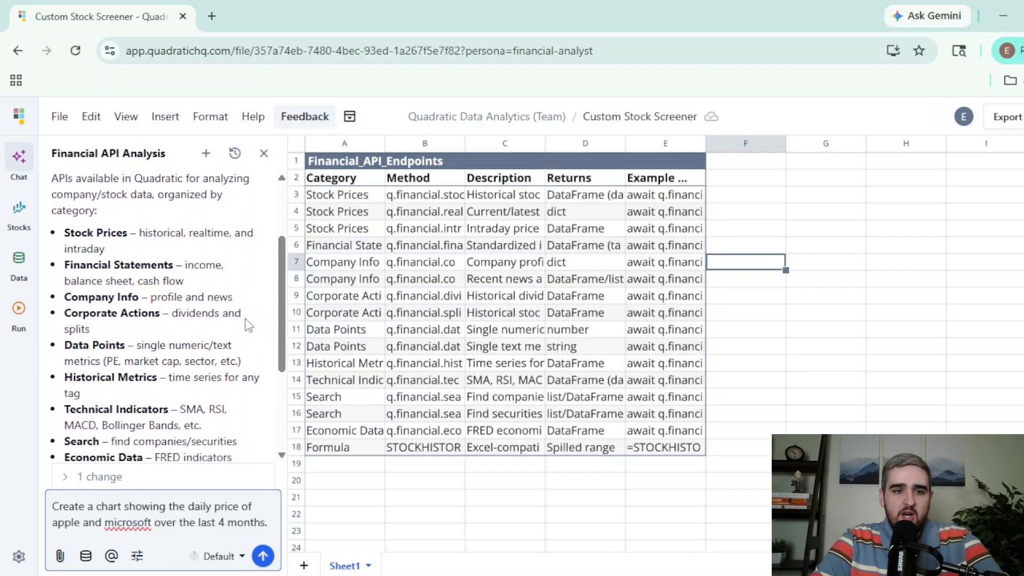
scroll(248, 325, down, 2)
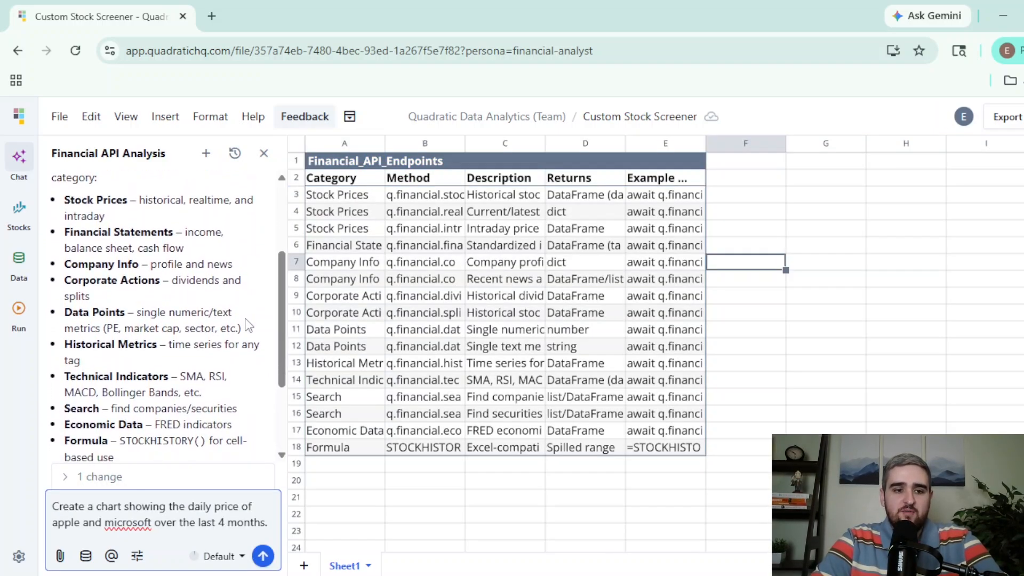
scroll(248, 325, down, 2)
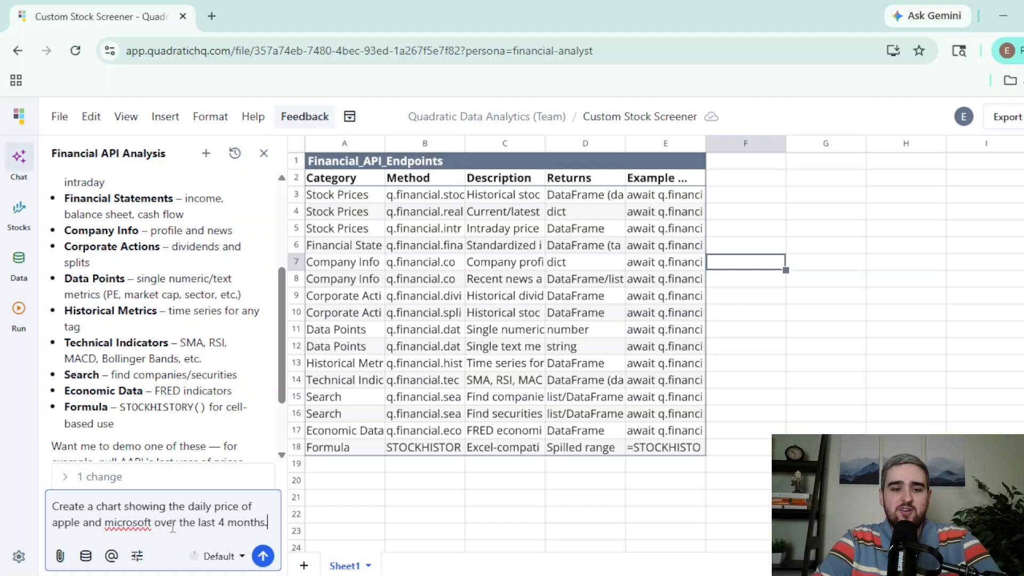
- Ask the AI to create a chart of the daily price of Apple and Microsoft over the last 4 months
click(263, 556)
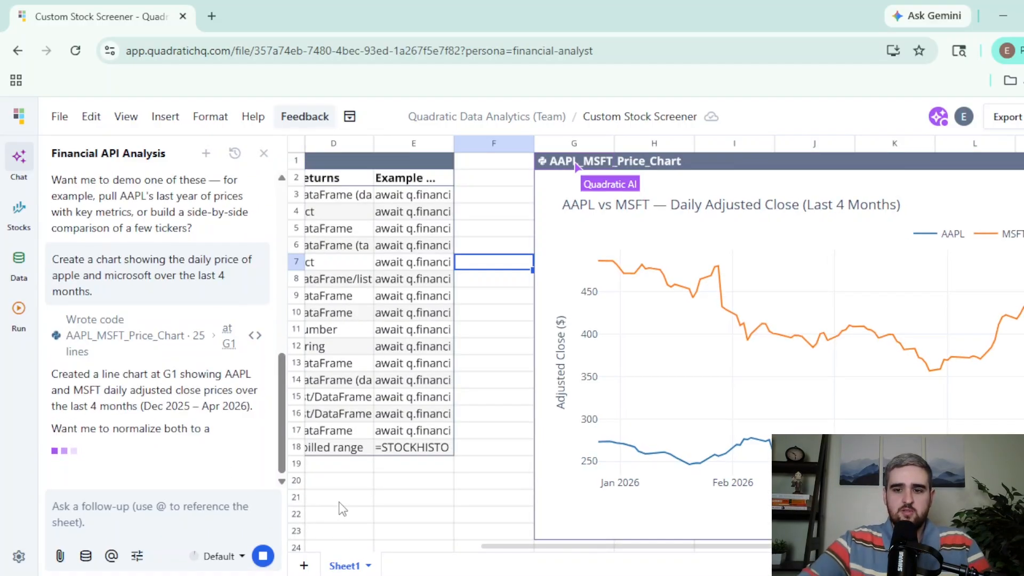
- Ask the AI to remove everything on the spreadsheet so the project can begin
text(Remove everything on the spreadsheet so I can begin my project)
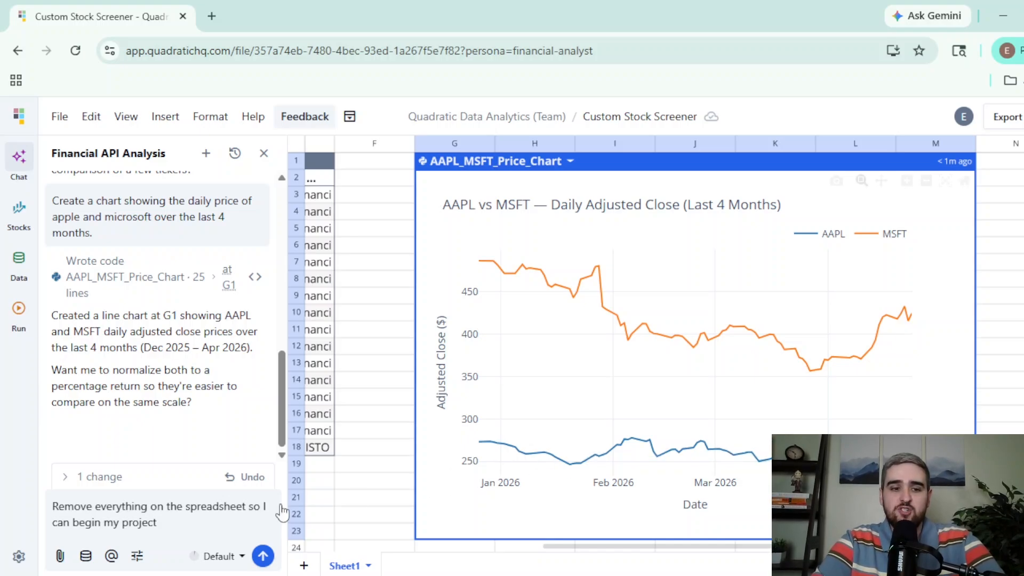
click(163, 523)
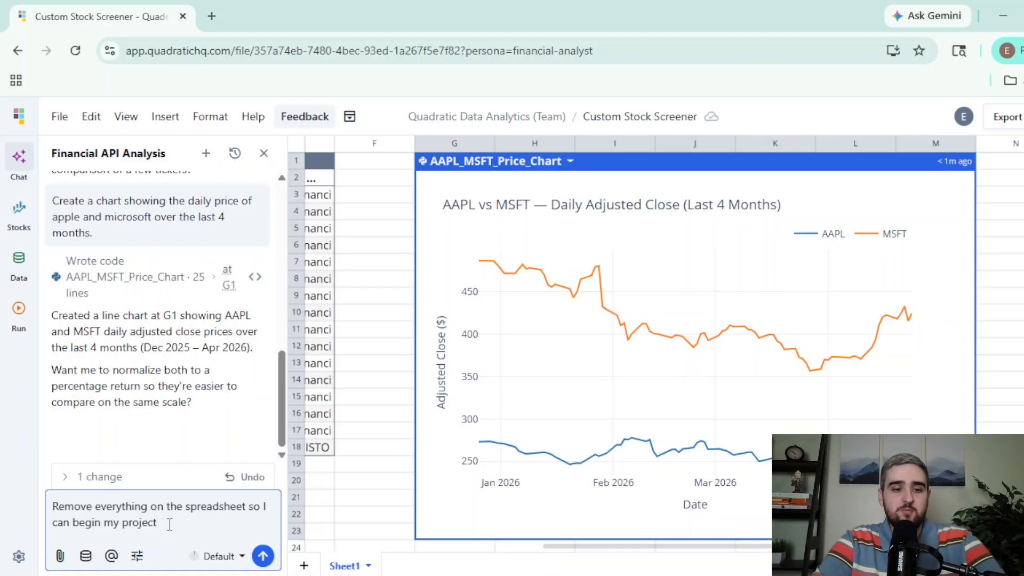
click(263, 556)
- Paste and send a prompt asking the AI to build a reusable stock screener template with five ticker cells, a date range and screening criteria filters
text(Create a reusable stock screener template for stock market analysis.  Start by creating section where I can input up to five tickers in individual cells, input the date range, and adjust screening criteria with filters for market cap, P/E ratio, and any other necessary stock metrics. Then await my instructions for the next step.)
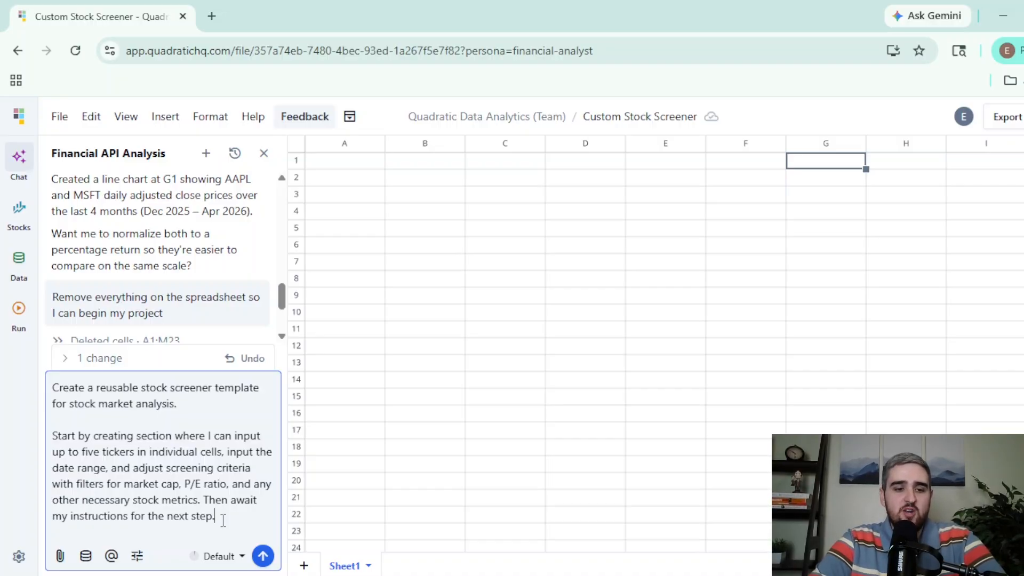
click(262, 556)
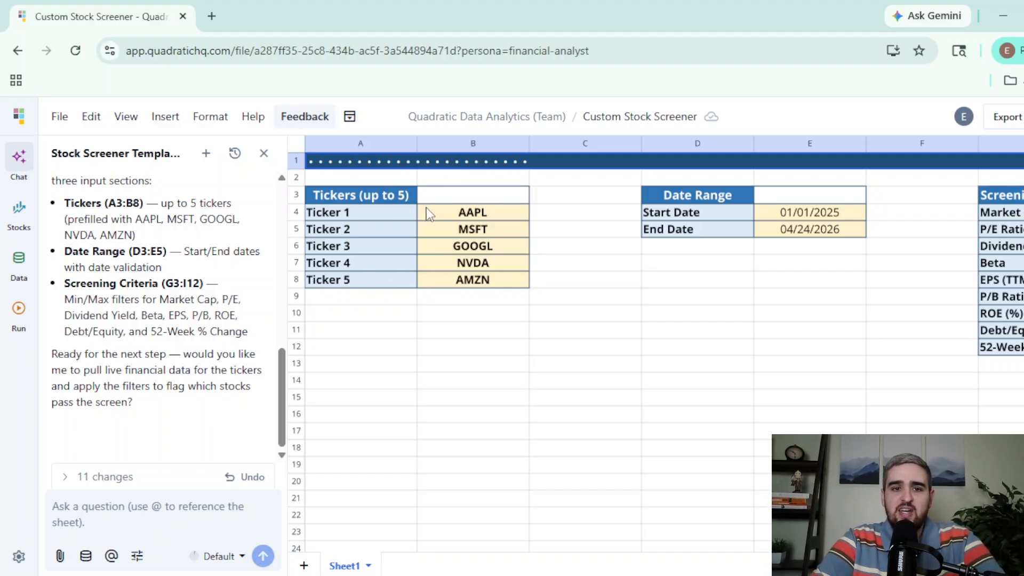
- Ask the AI to pull market data and build a sortable screener table plus a pass/fail table with a weighted composite score
scroll(666, 289, right, 3)
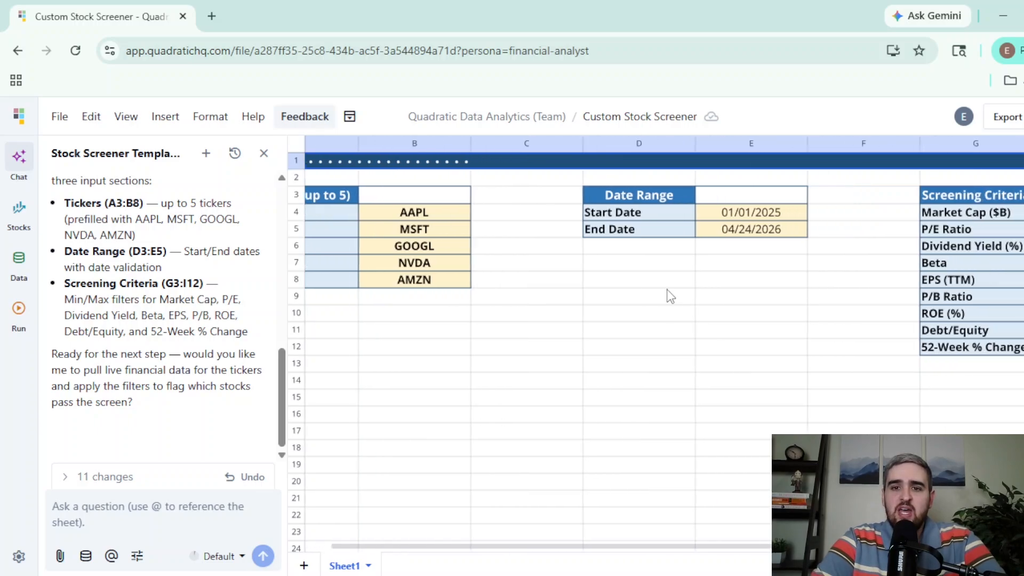
scroll(667, 211, right, 3)
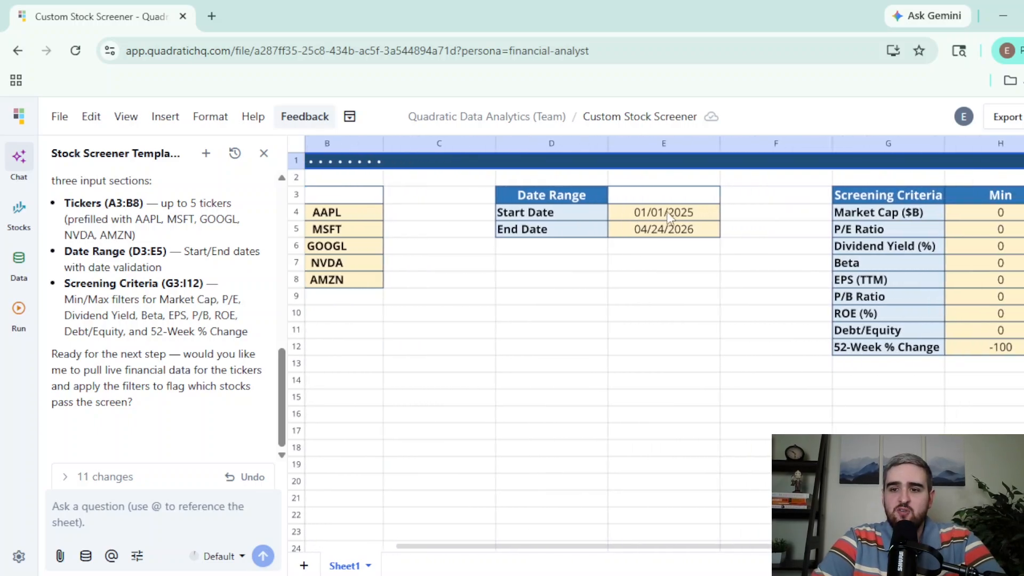
scroll(668, 213, right, 2)
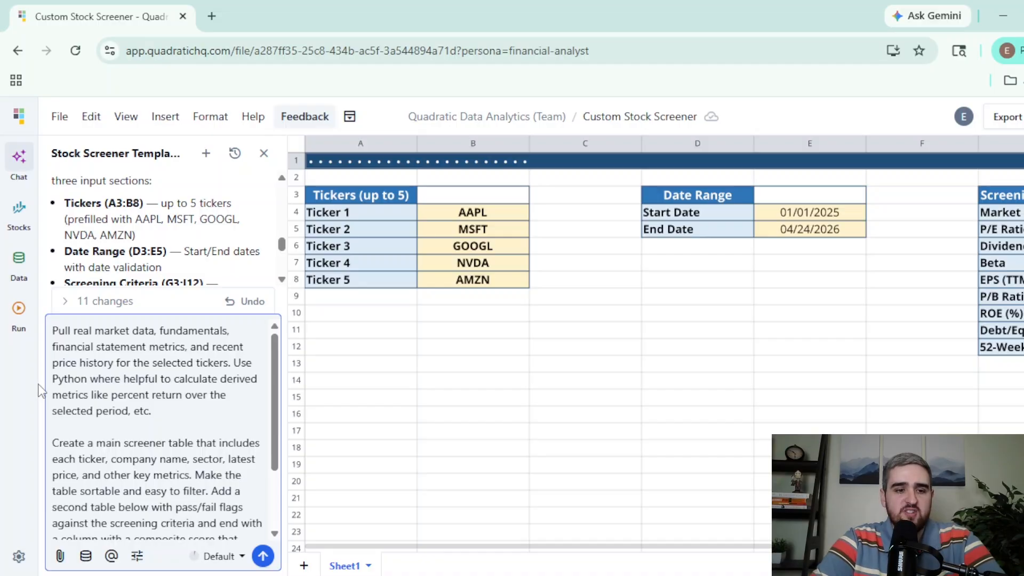
scroll(213, 405, down, 3)
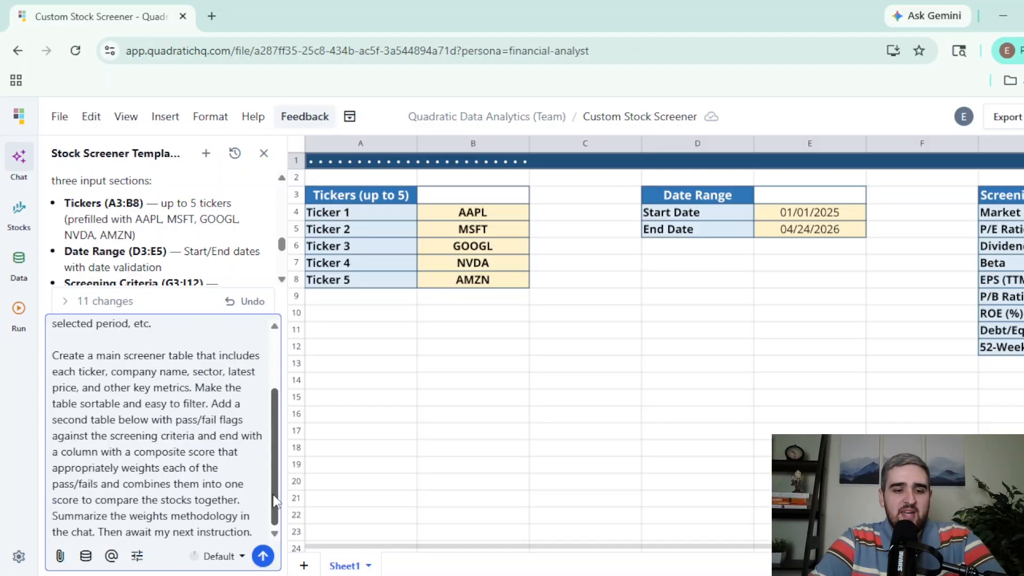
click(262, 557)
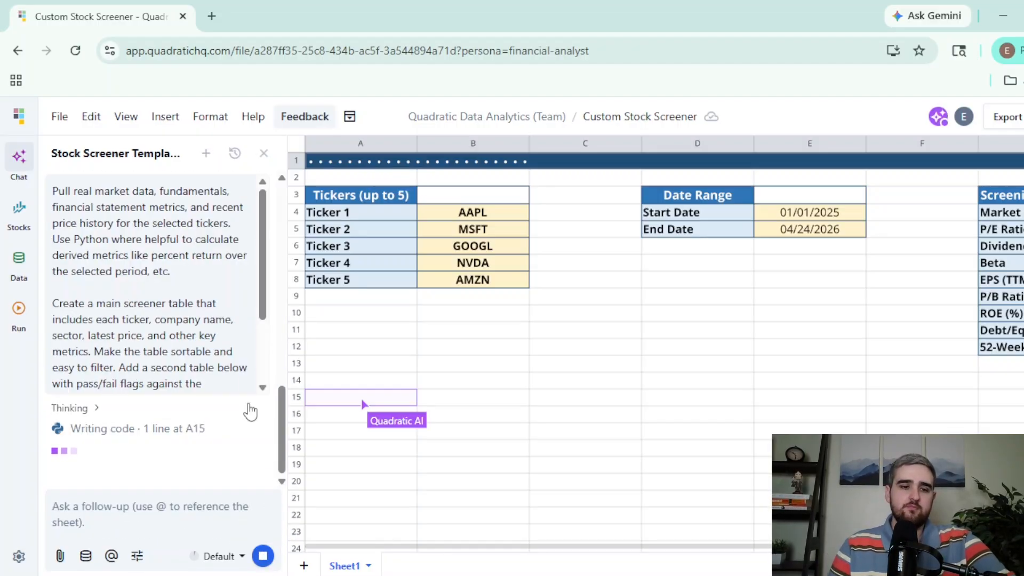
- Open and read the Python code the AI writes for the Screener_Metrics table
scroll(226, 357, down, 4)
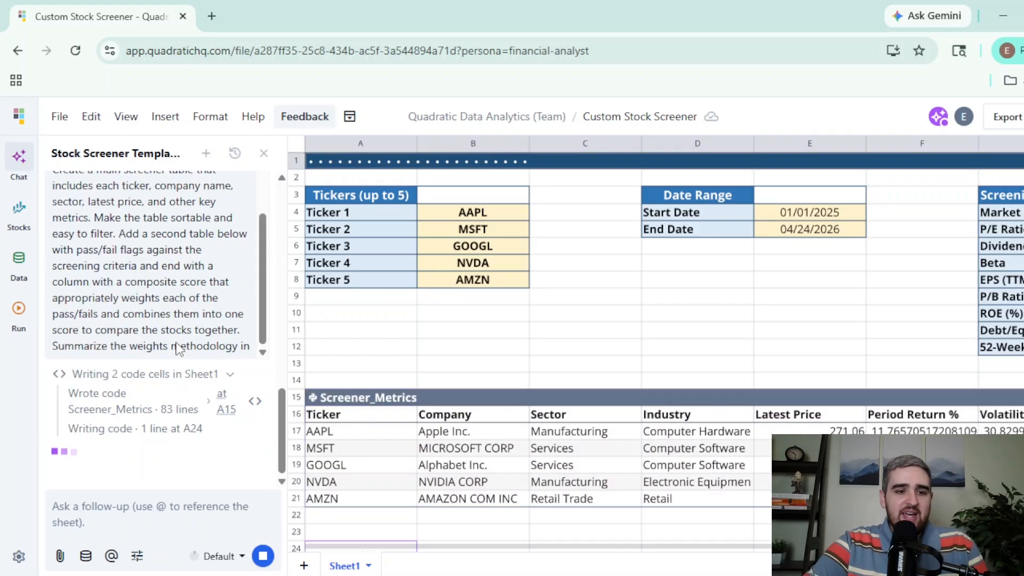
click(150, 406)
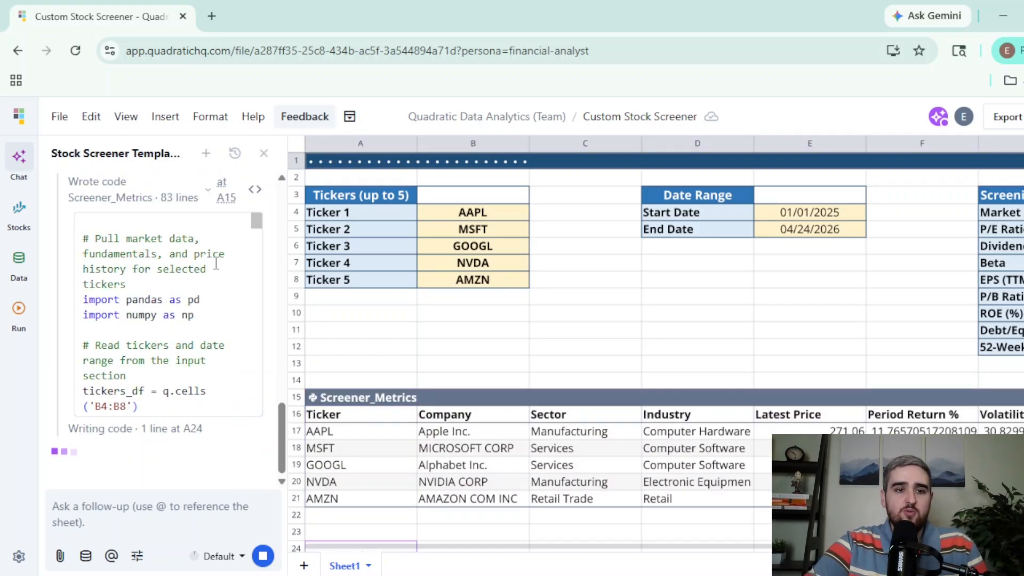
scroll(216, 264, down, 3)
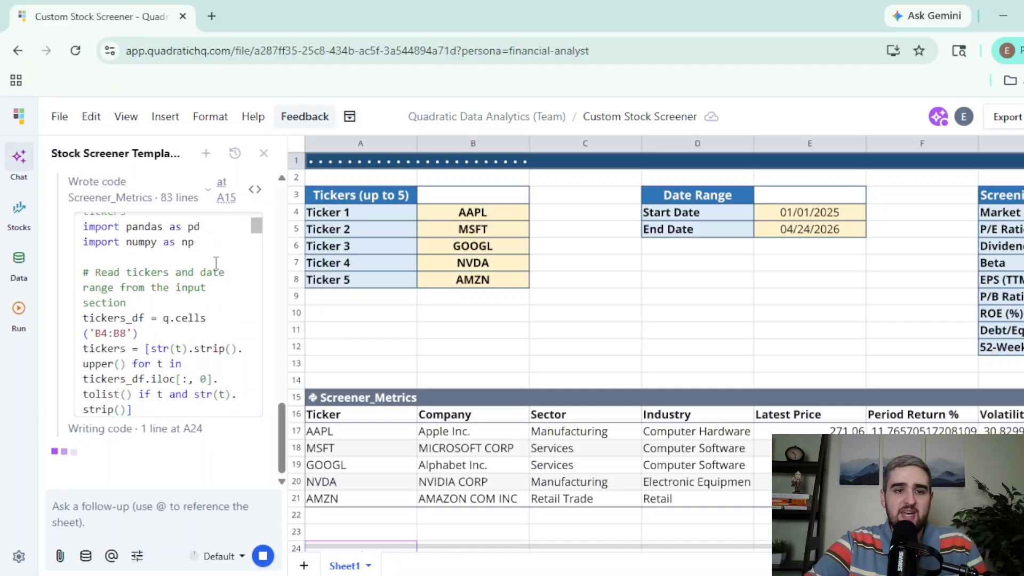
scroll(216, 263, down, 1)
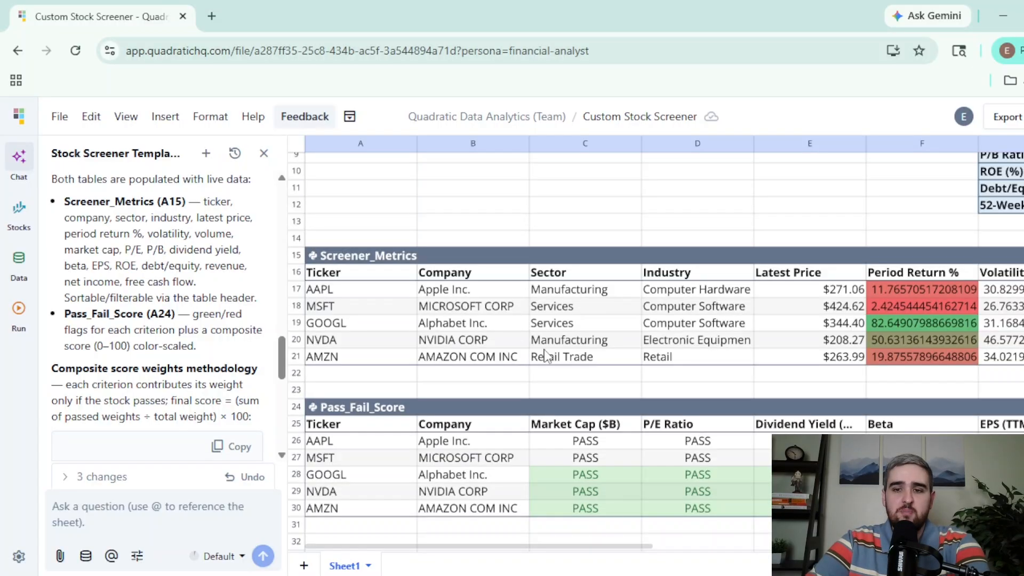
- Review the Screener_Metrics and Pass_Fail_Score tables and the screening criteria across all columns
scroll(548, 352, right, 2)
scroll(547, 352, right, 3)
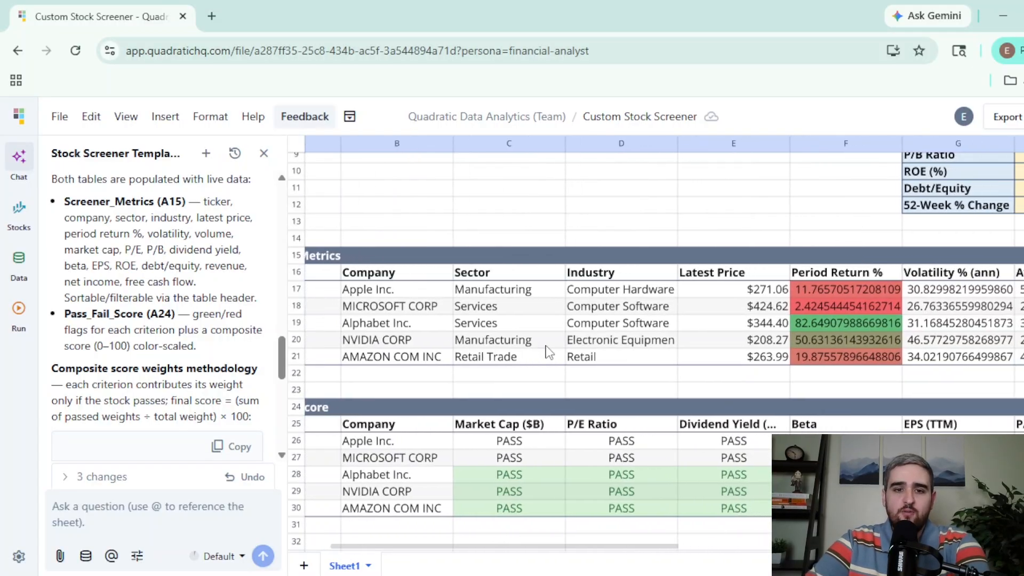
scroll(547, 352, right, 5)
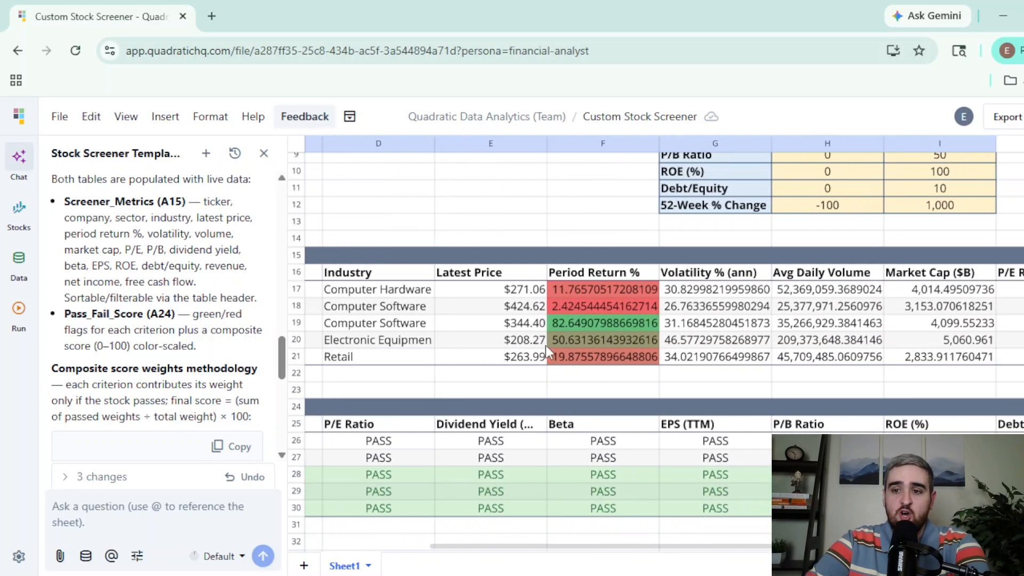
scroll(545, 349, left, 5)
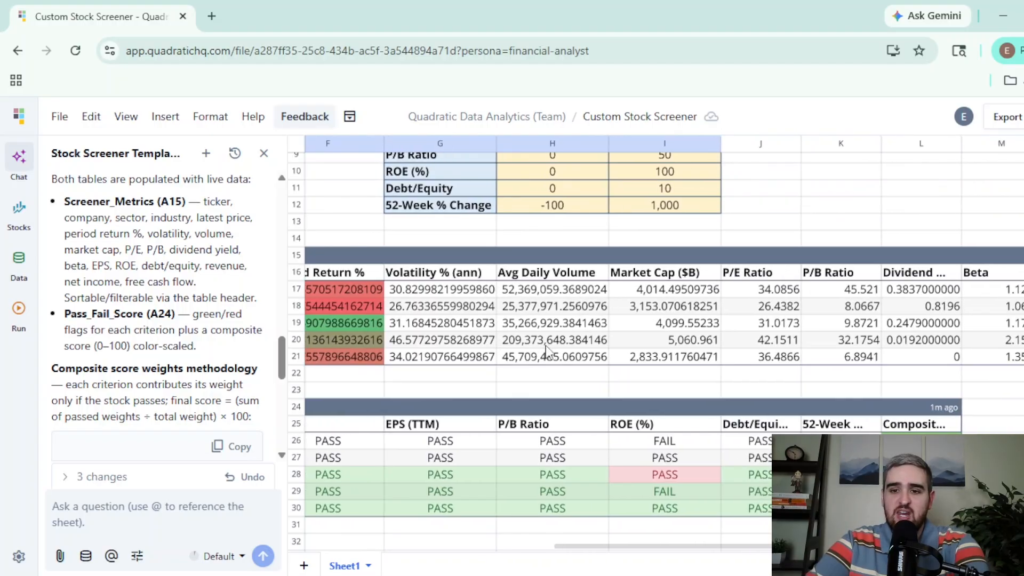
scroll(545, 349, down, 2)
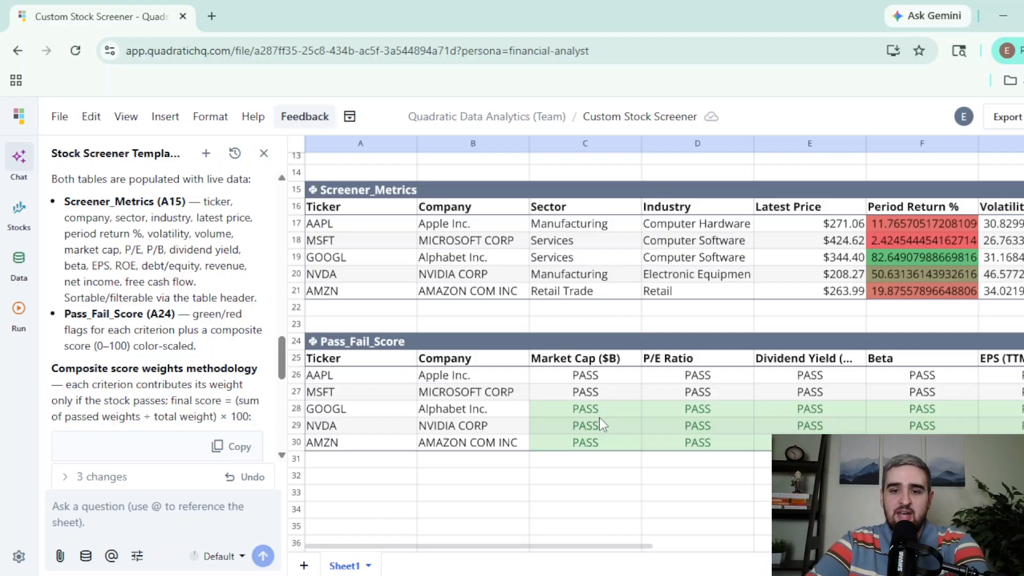
scroll(599, 419, right, 3)
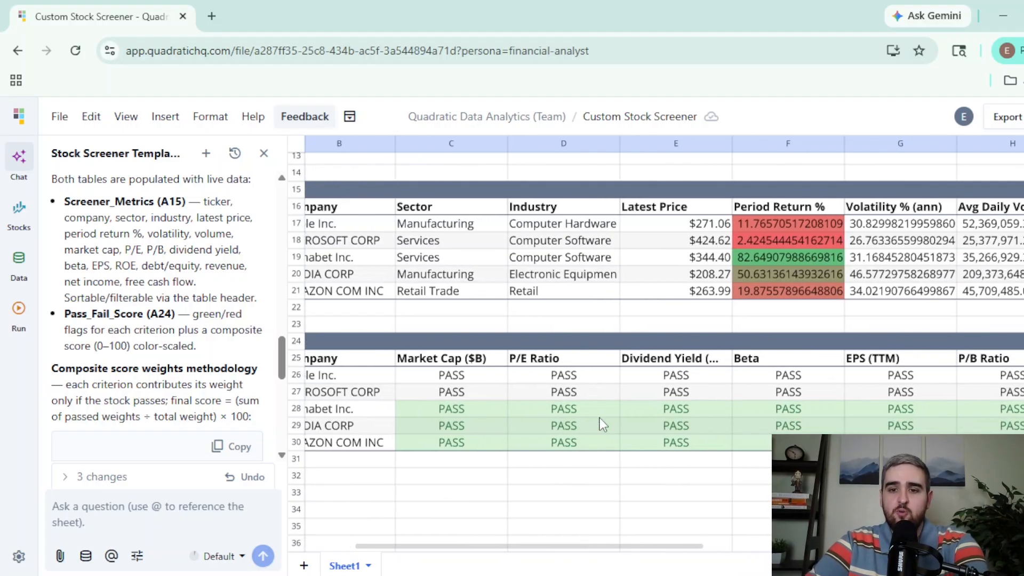
scroll(723, 301, up, 4)
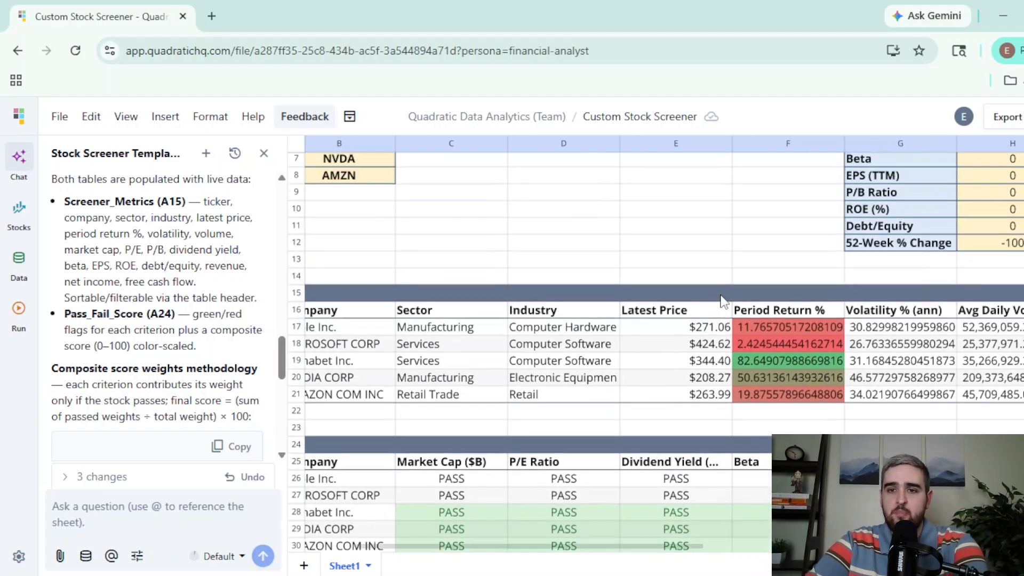
scroll(722, 301, right, 3)
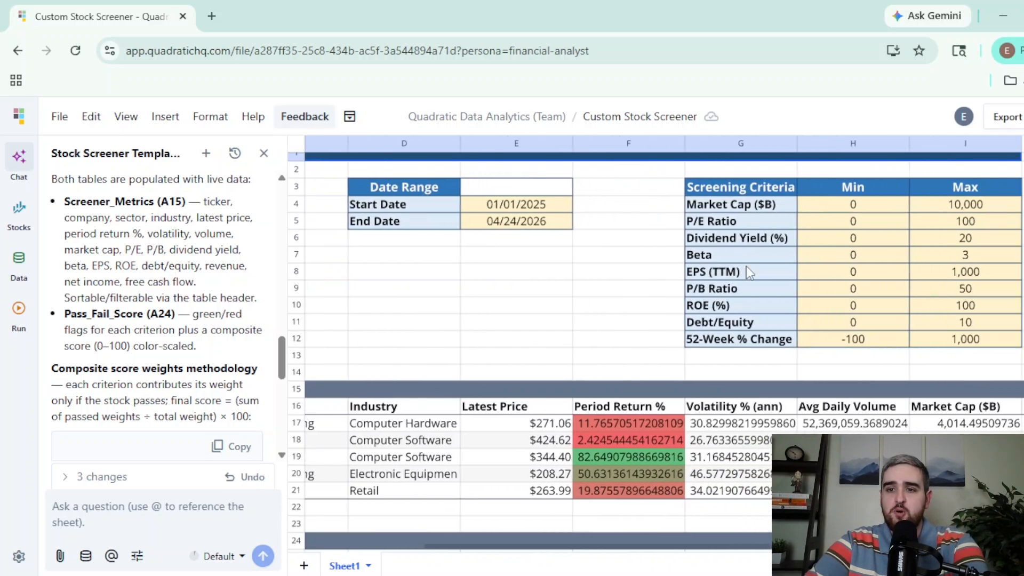
- Set the P/E Ratio maximum screening criterion to 30
click(950, 220)
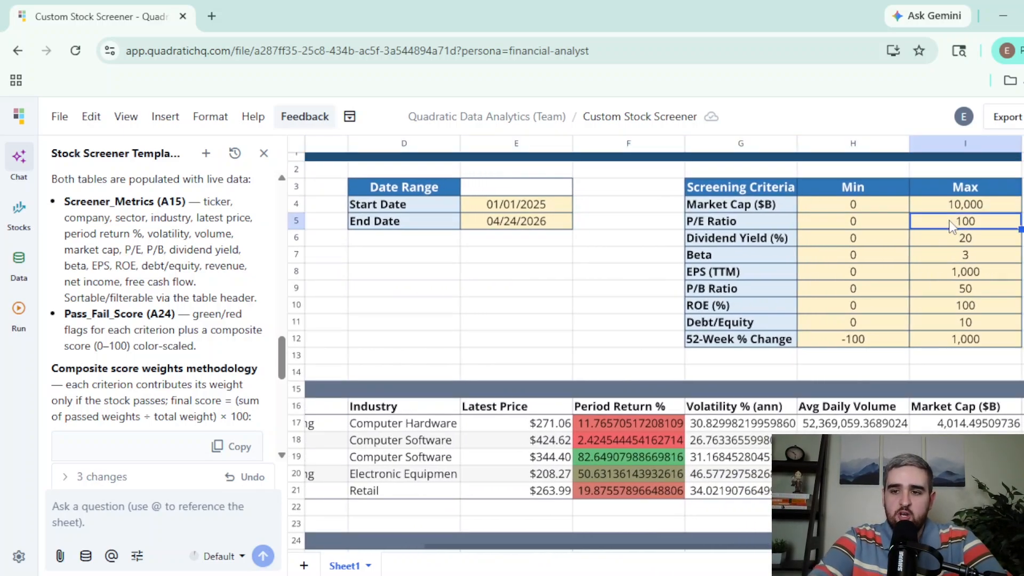
text(30)
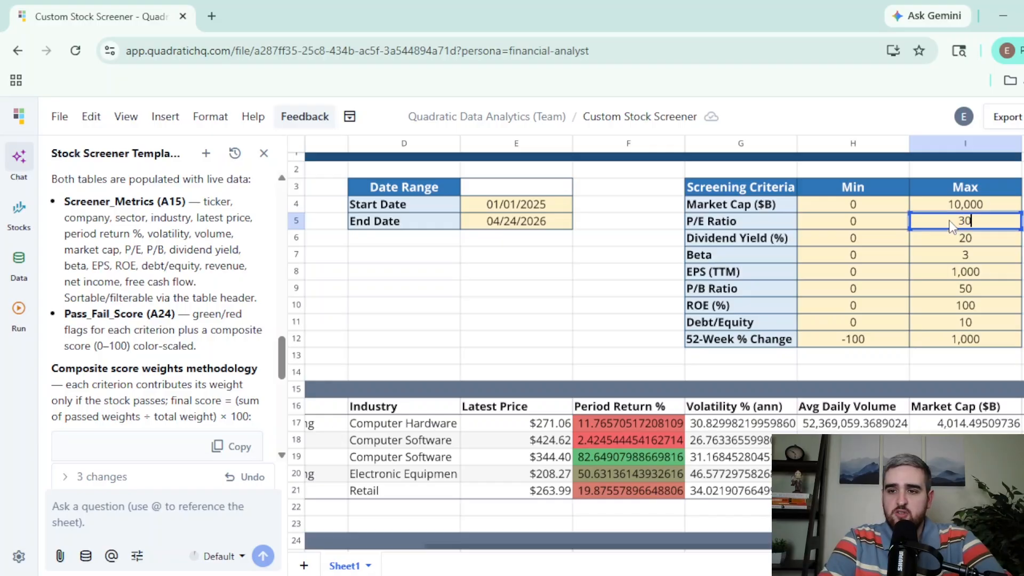
key(Return)
scroll(696, 347, down, 2)
scroll(696, 347, down, 5)
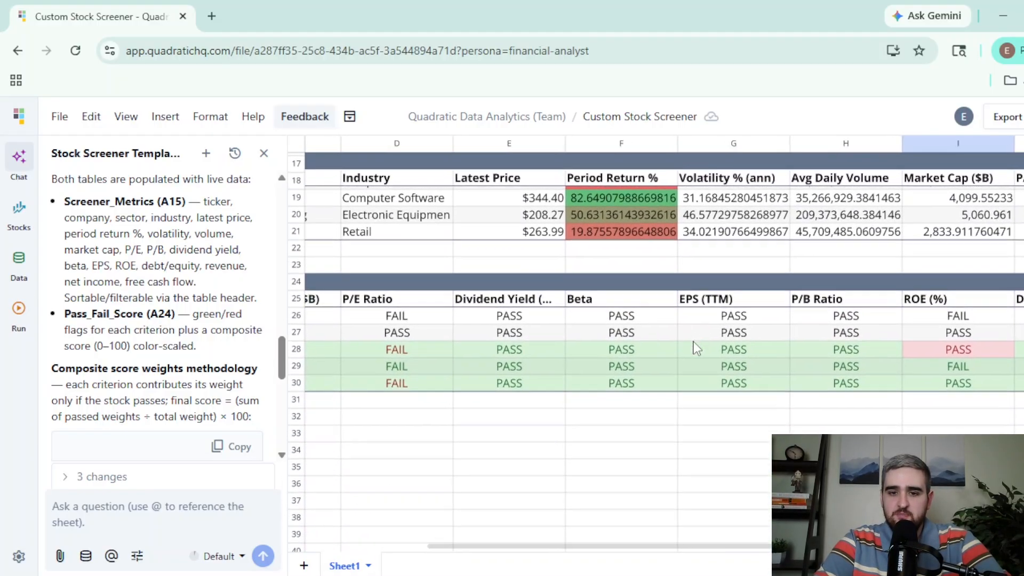
- Ask the AI to create summary charts on a new sheet: market cap, composite score, period return, P/E and P/B, risk vs return, normalized price history
scroll(695, 347, left, 2)
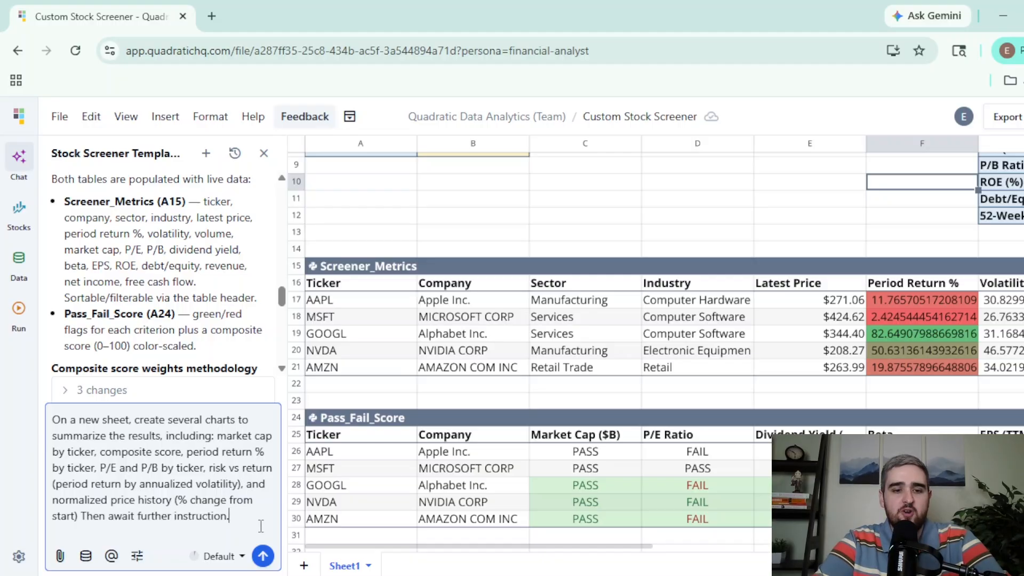
click(263, 556)
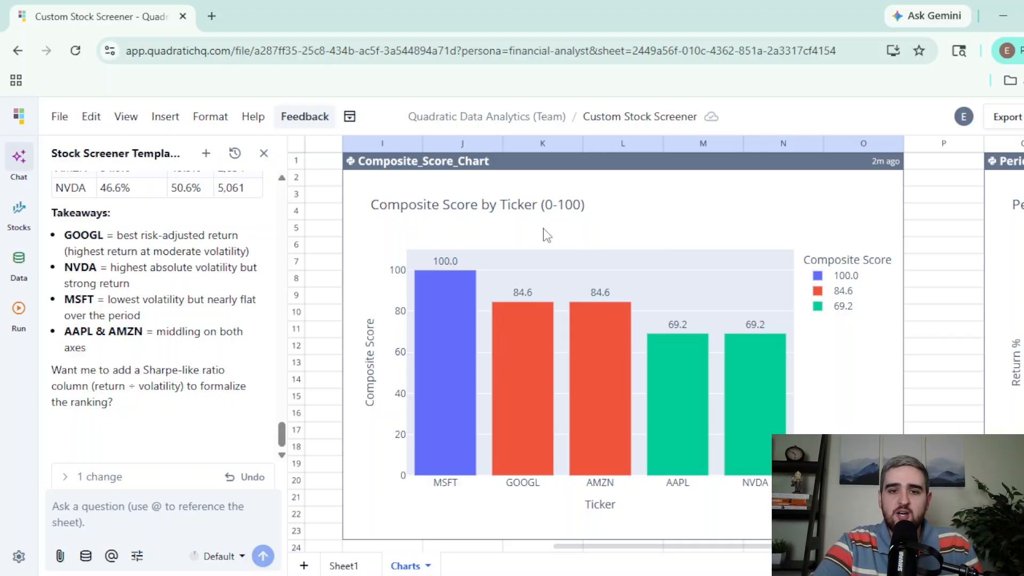
- Examine the generated charts on the Charts sheet, including the risk vs return bubbles
scroll(547, 235, right, 10)
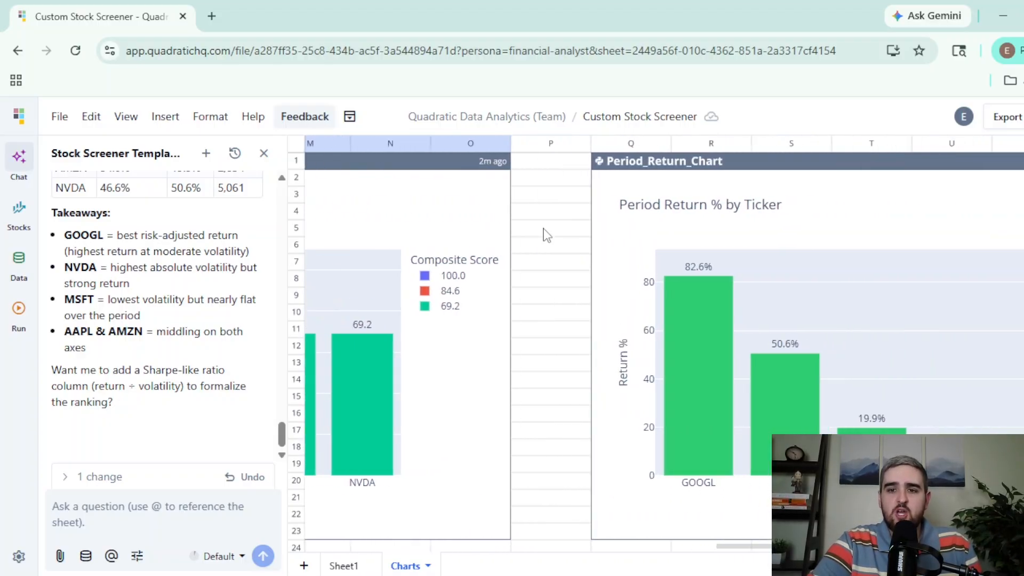
scroll(547, 235, right, 2)
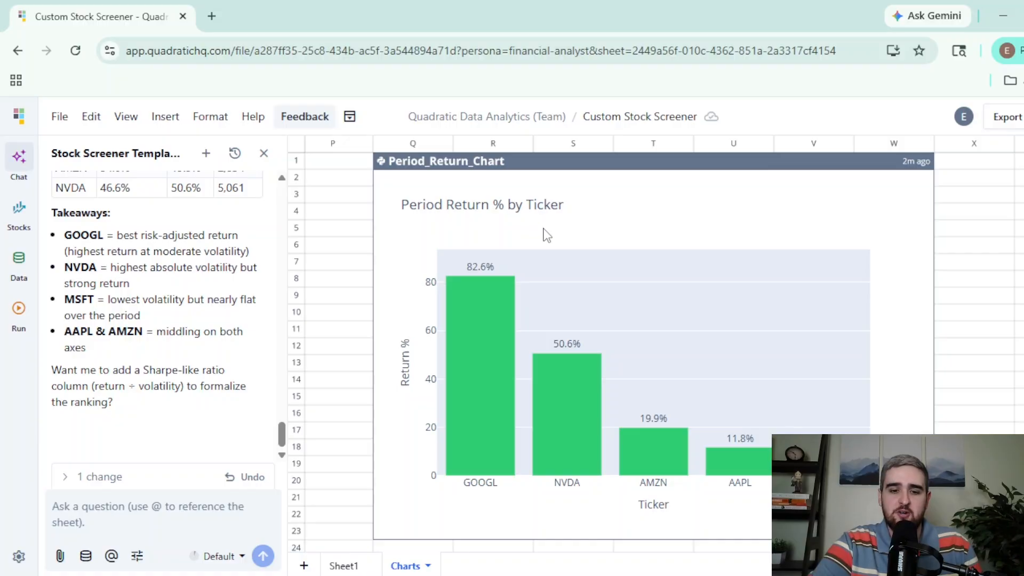
scroll(545, 234, down, 8)
scroll(545, 233, left, 10)
mouse_move(471, 448)
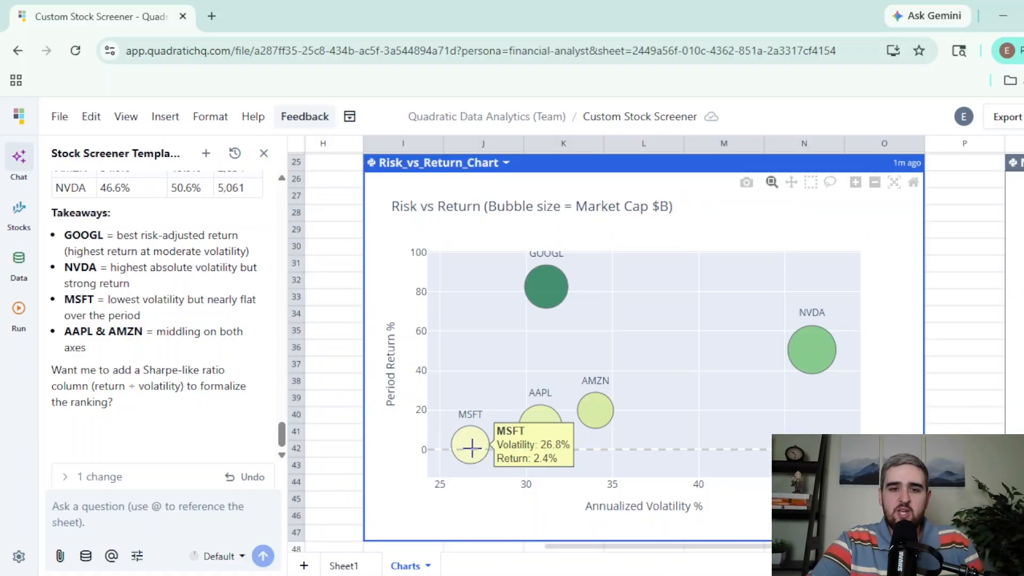
mouse_move(588, 410)
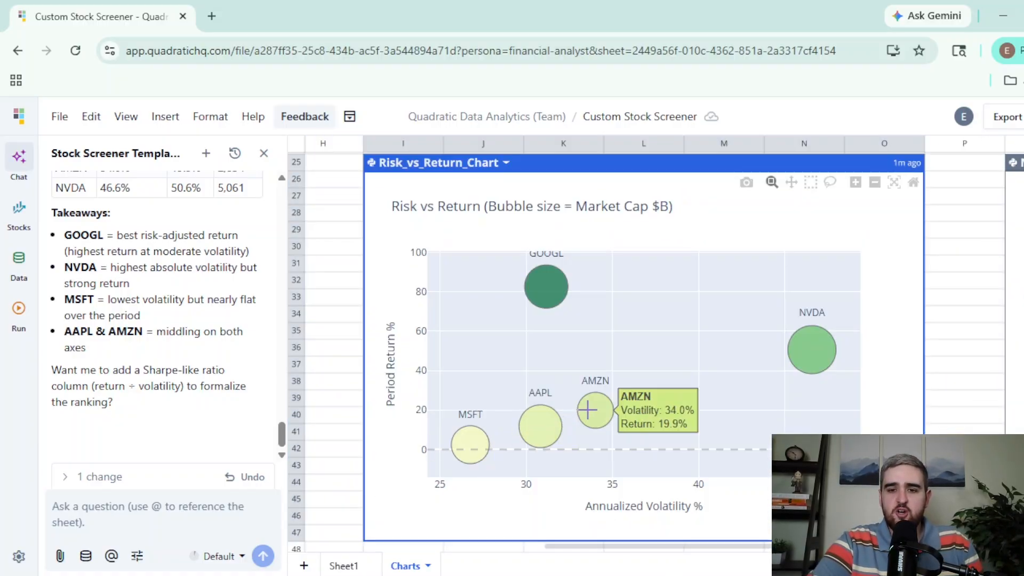
scroll(587, 410, right, 8)
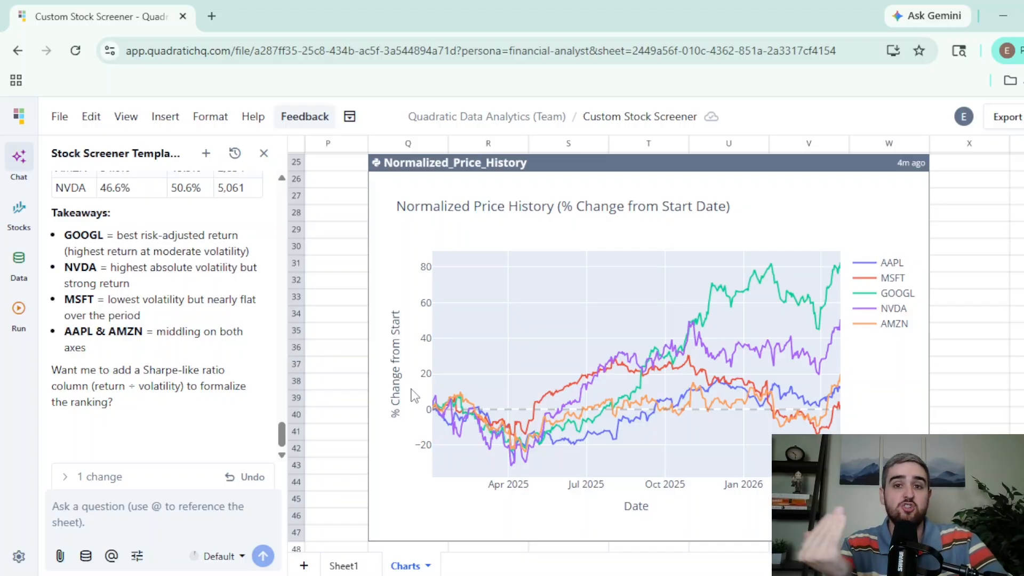
- Ask the AI to add a plain-English summary on another new sheet explaining passing stocks, standouts and risks, and make the template reusable
click(228, 522)
text(On another new sheet, Add a plain-English summary section that explains which stocks passed the filters, why they stood out, and what tradeoffs or risks to investigate further.  Make the template reusable so I can change the ticker list, date range, and criteria, then rerun the analysis. Keep all Python code visible, organized, and easy to edit)
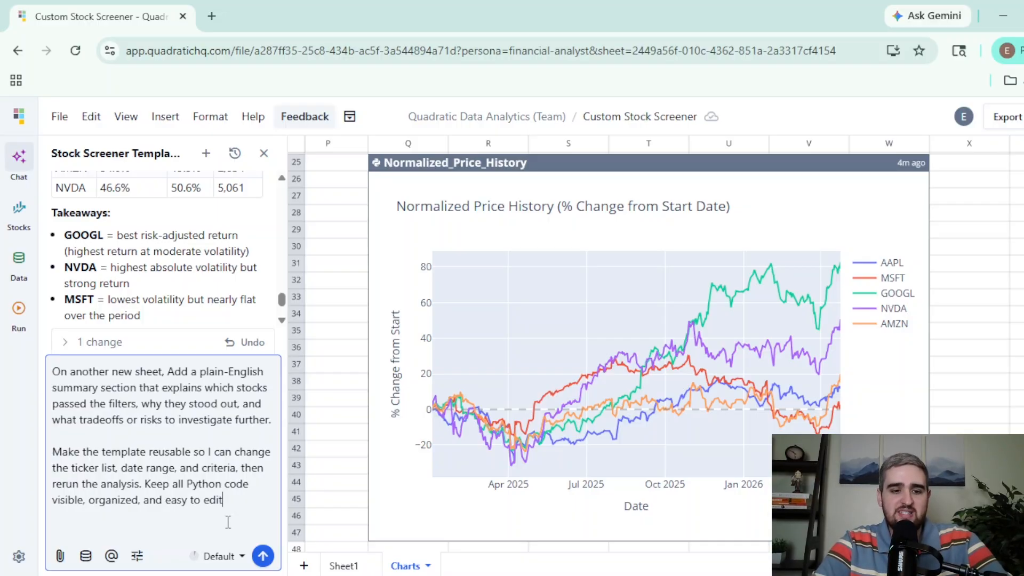
click(263, 557)
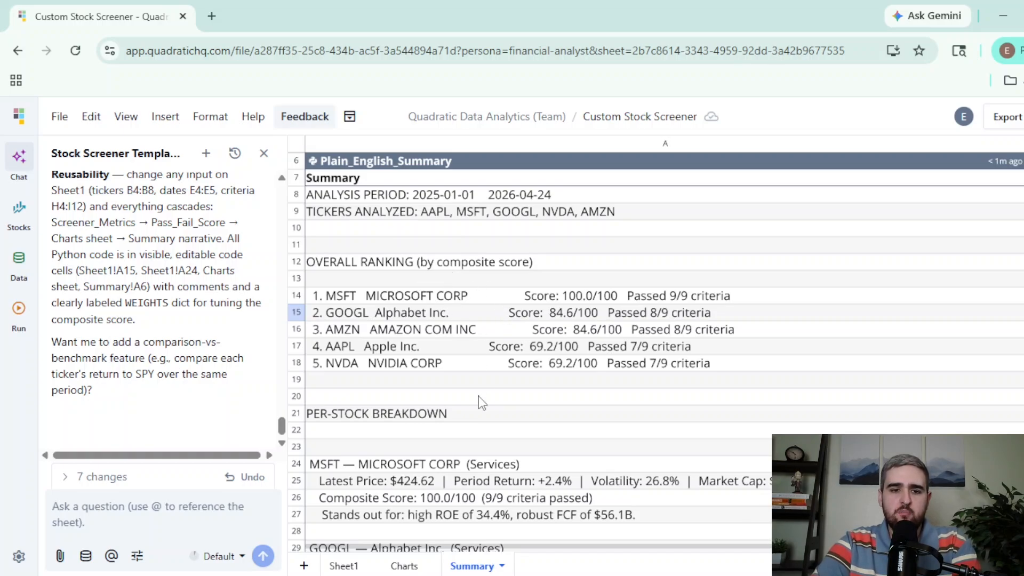
scroll(481, 403, down, 5)
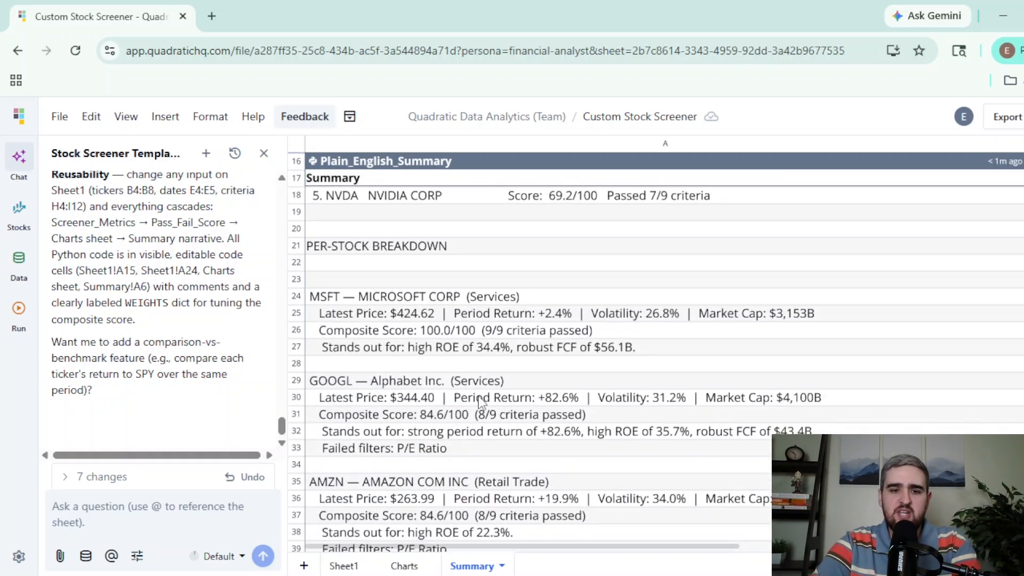
scroll(482, 403, down, 5)
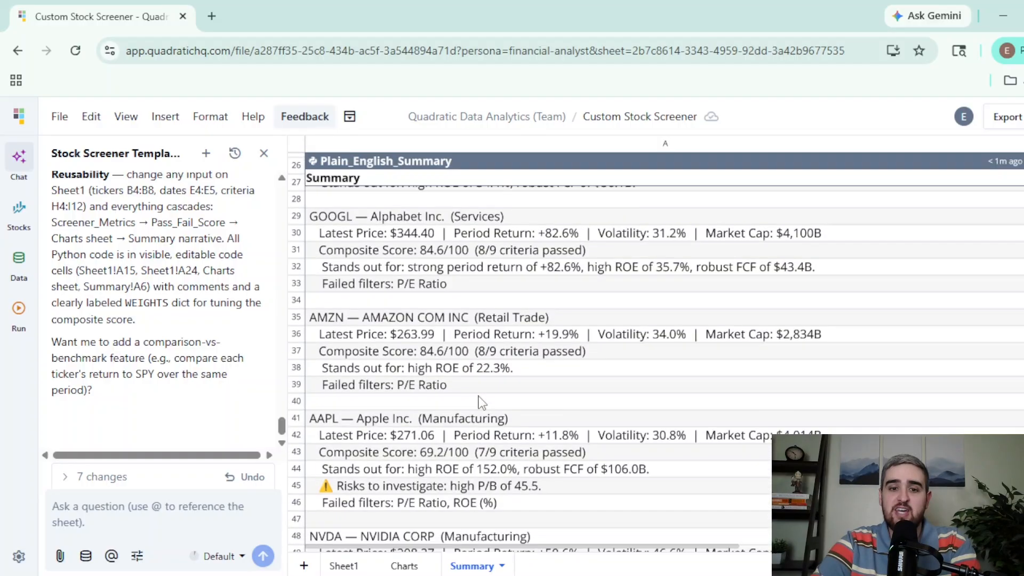
scroll(481, 403, down, 4)
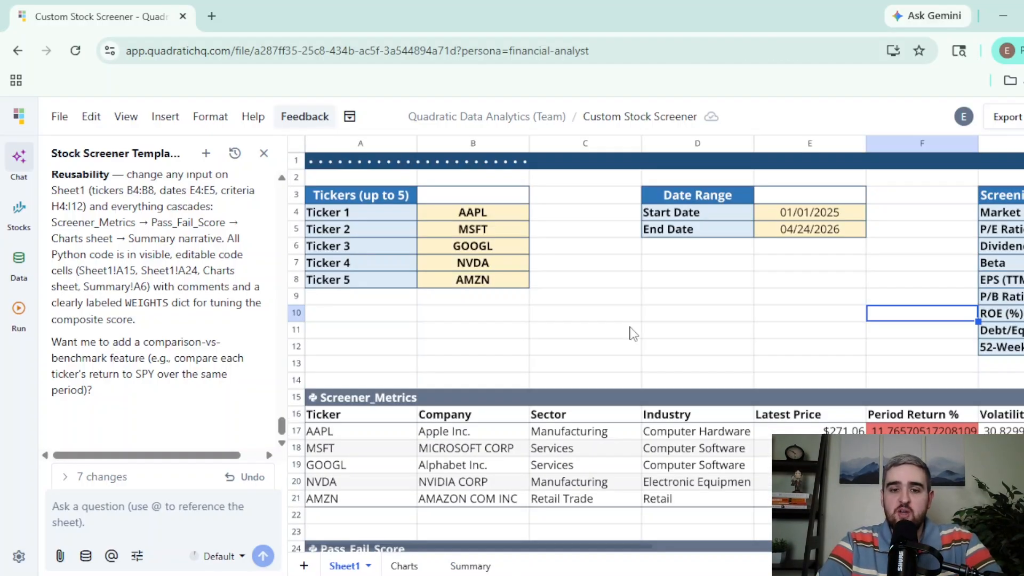
- Replace Ticker 5 with TSLA in the ticker list
click(482, 287)
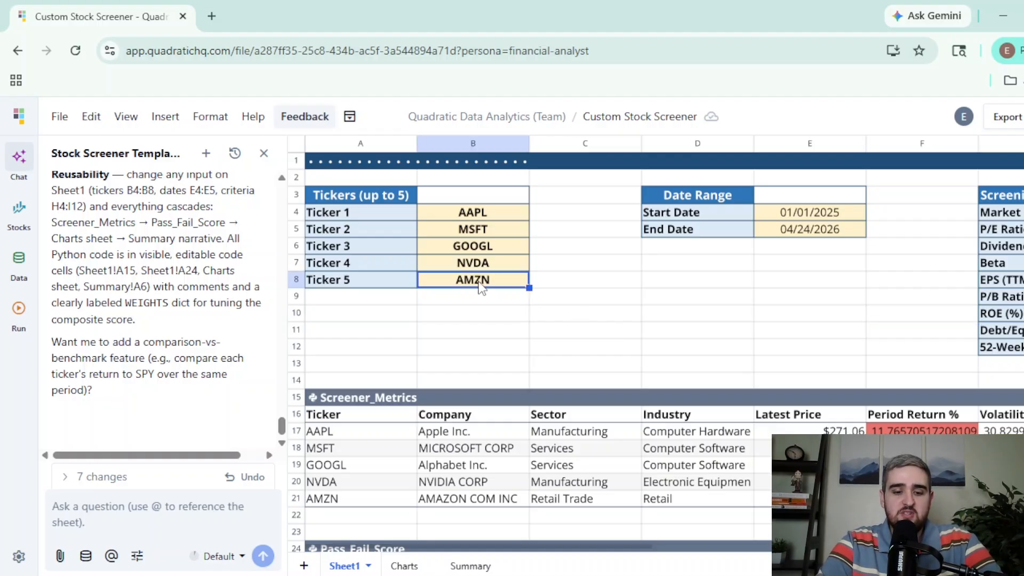
text(TSLA)
key(Return)
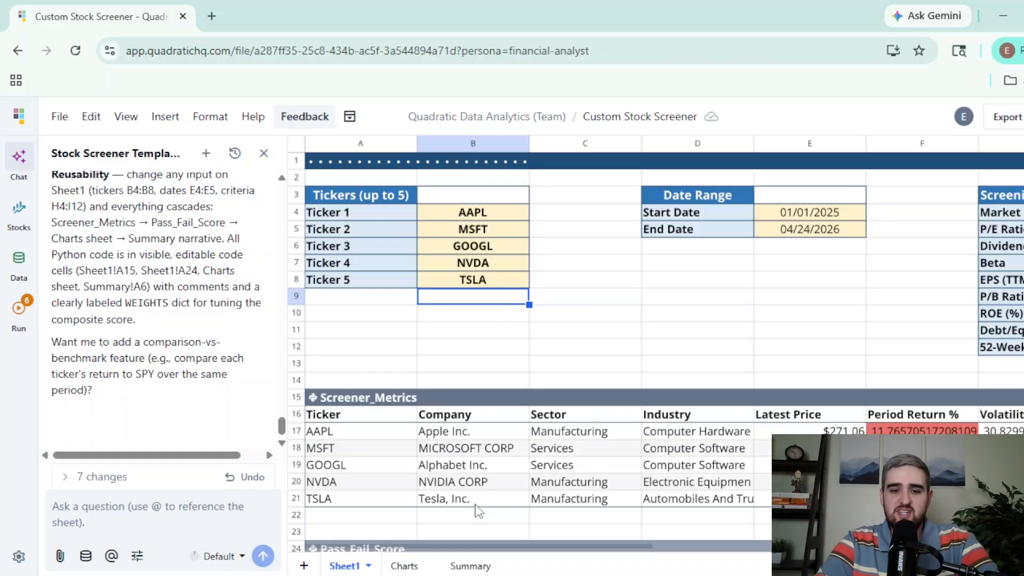
- Set the ROE (%) minimum screening criterion to 35
scroll(710, 334, right, 3)
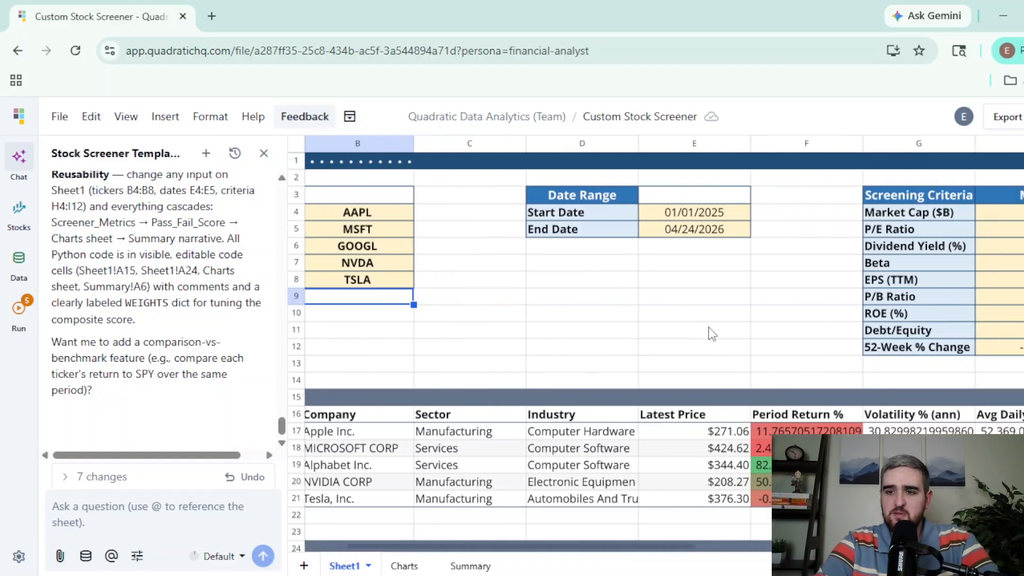
scroll(711, 334, right, 3)
click(748, 319)
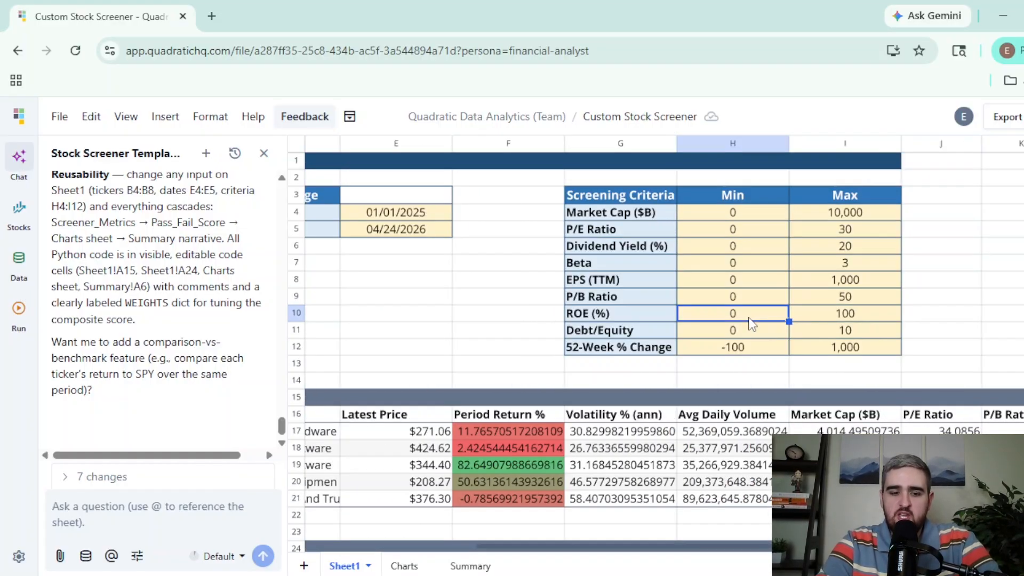
text(35)
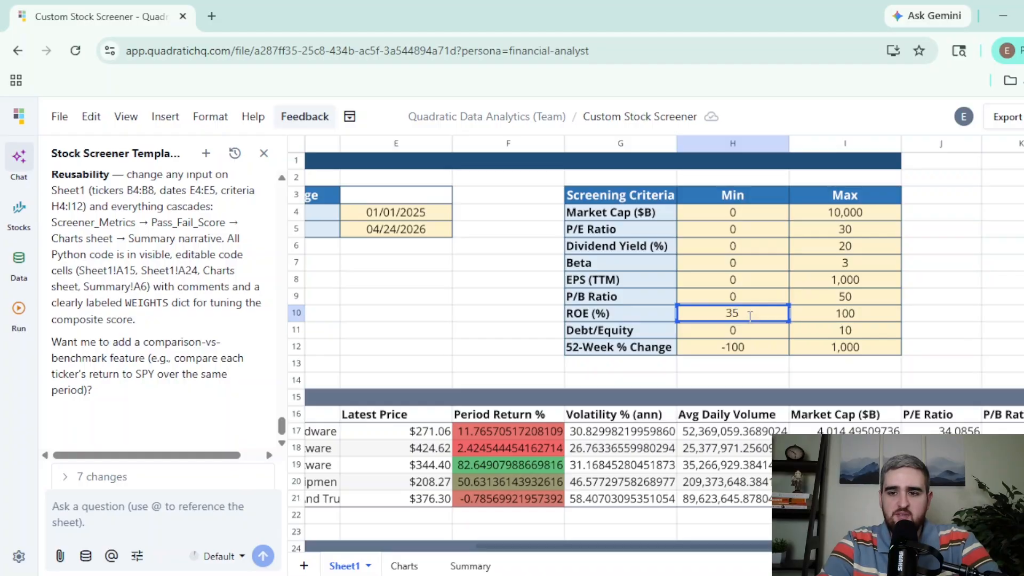
key(Return)
- Review the updated Pass_Fail_Score table and the refreshed charts on the Charts sheet
scroll(711, 494, down, 3)
scroll(712, 493, left, 6)
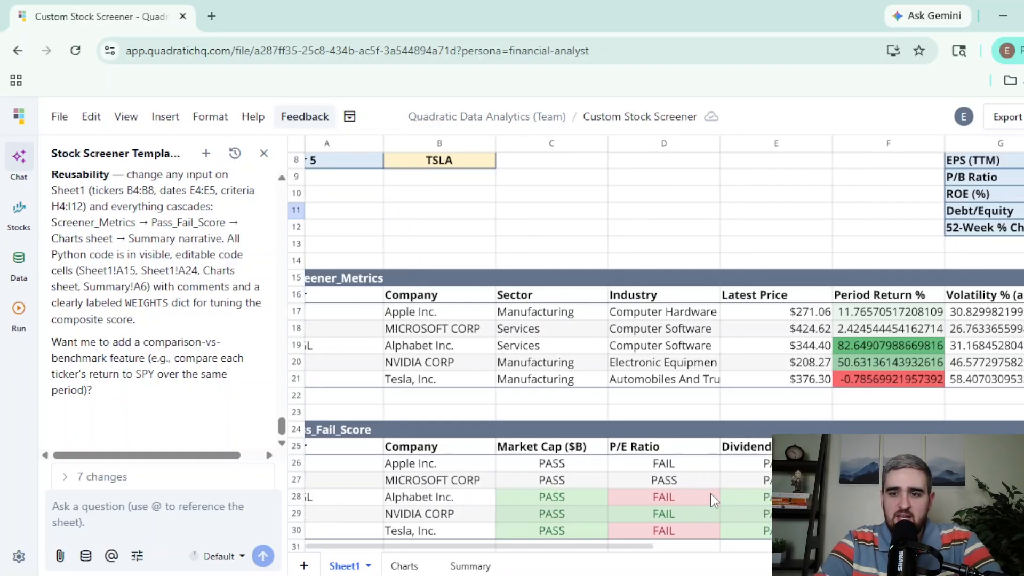
scroll(711, 493, right, 2)
scroll(712, 494, right, 3)
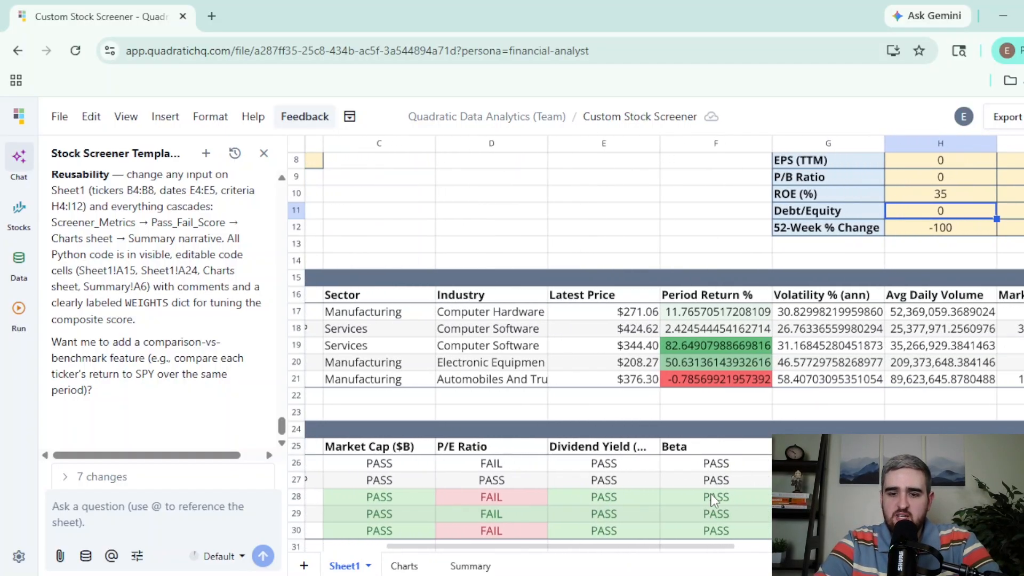
click(400, 566)
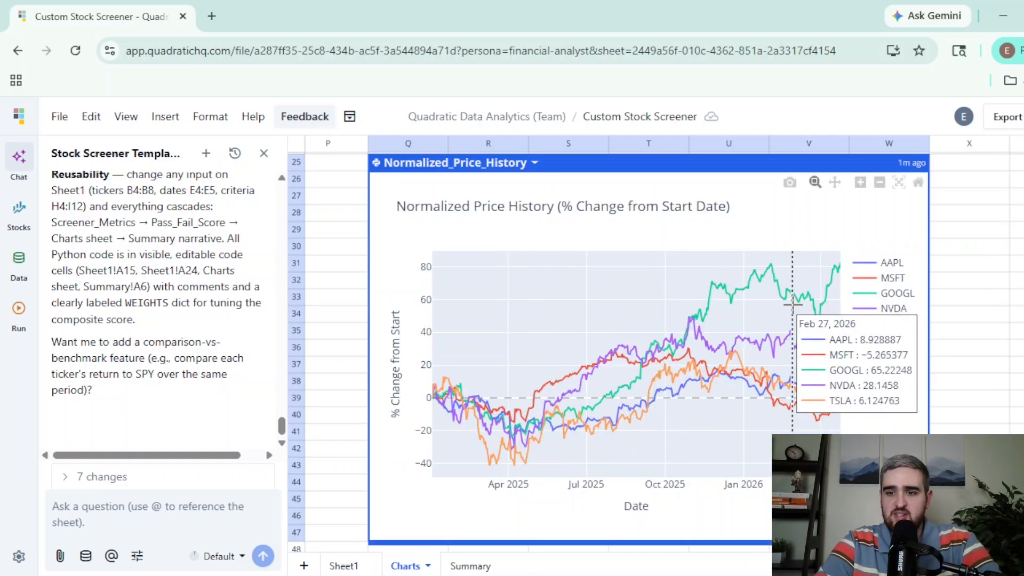
scroll(792, 304, up, 6)
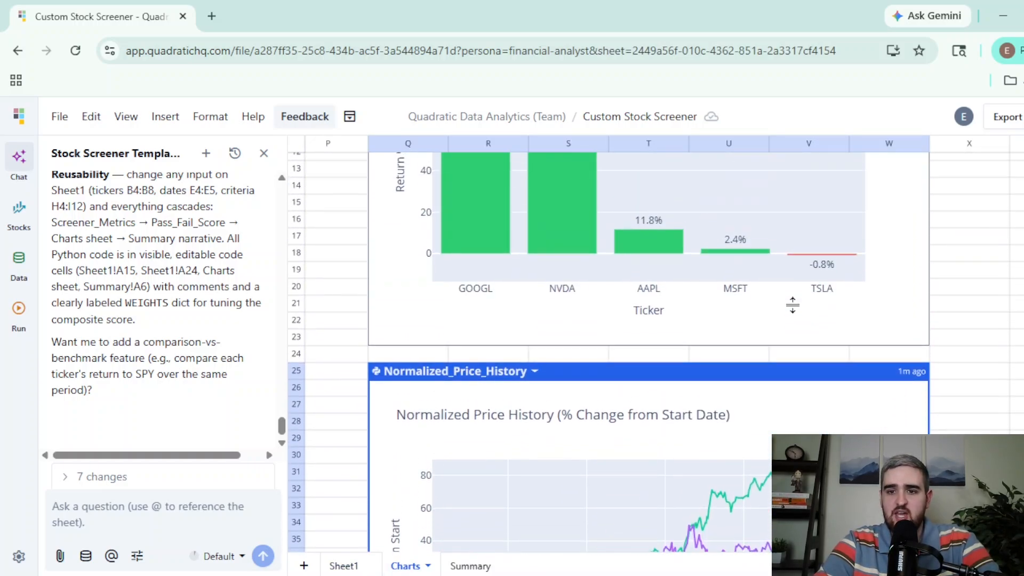
scroll(792, 304, up, 2)
- Read through the refreshed Summary sheet's overall ranking and per-stock breakdown
key(ctrl+Page_Down)
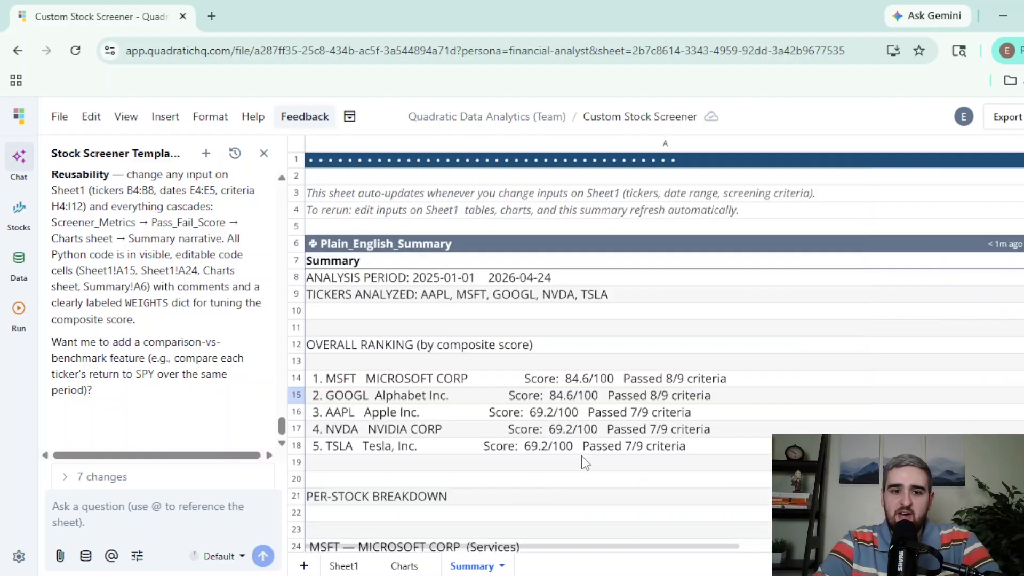
scroll(585, 463, down, 3)
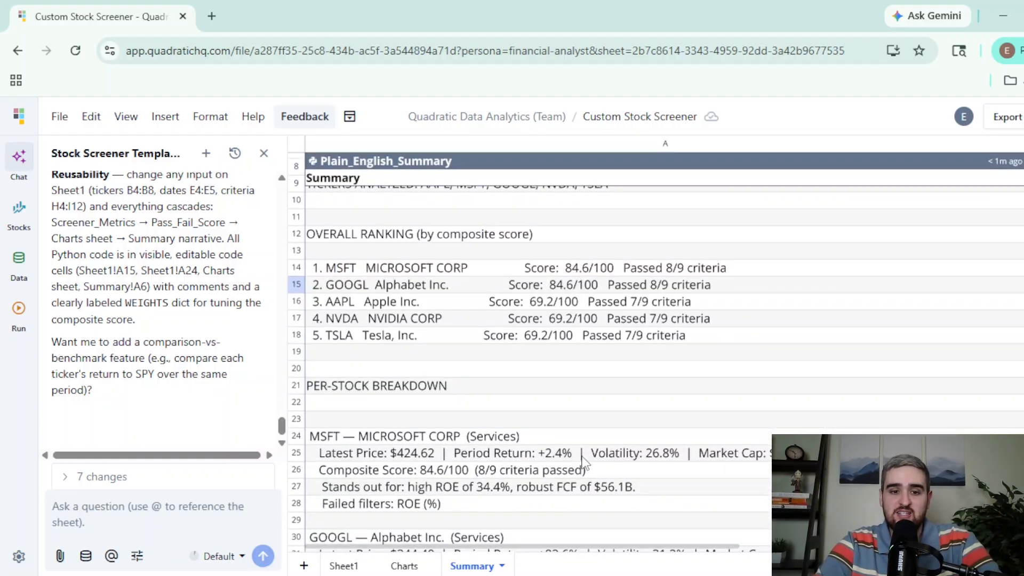
scroll(585, 463, down, 10)
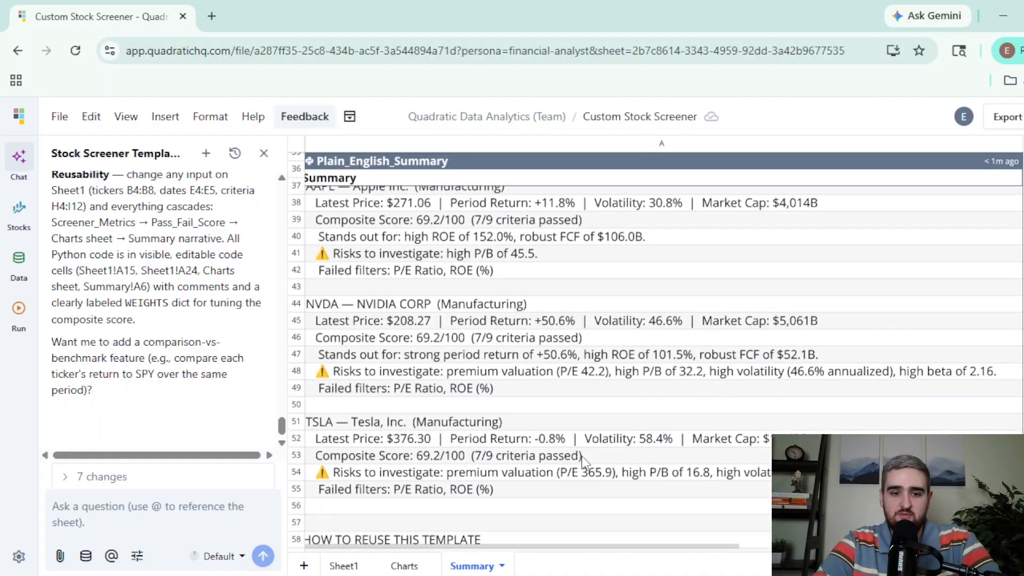
scroll(584, 462, down, 2)
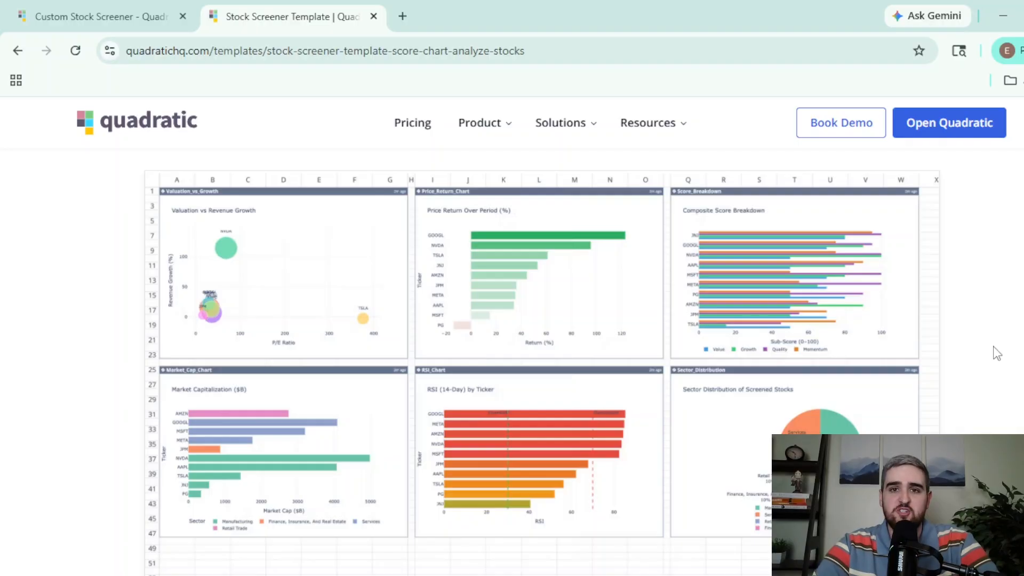
key(ctrl+shift+Tab)
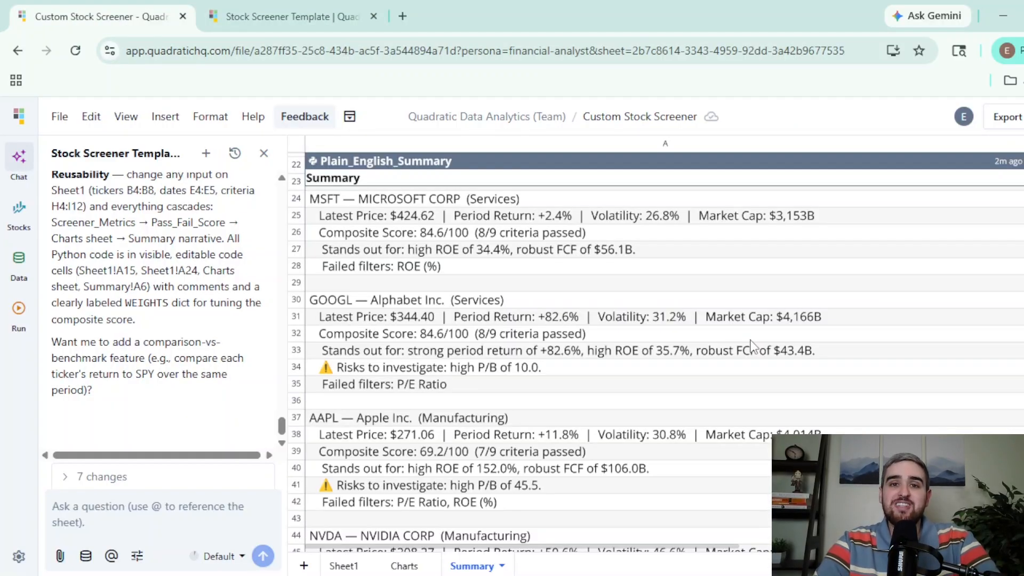